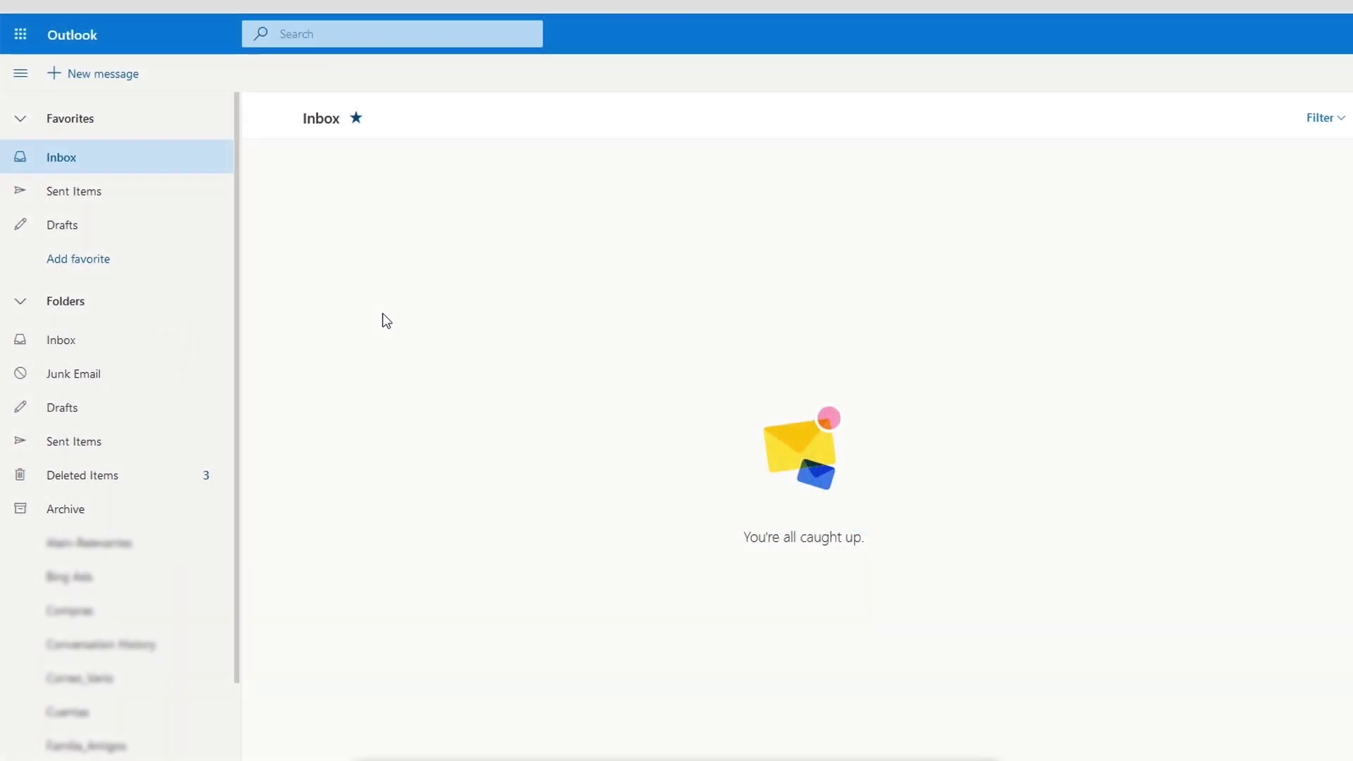
- Address a new email to support and write the Wrong invoice complaint
{"action": "left_click", "coordinate": [103, 73]}
{"action": "type", "text": "support"}
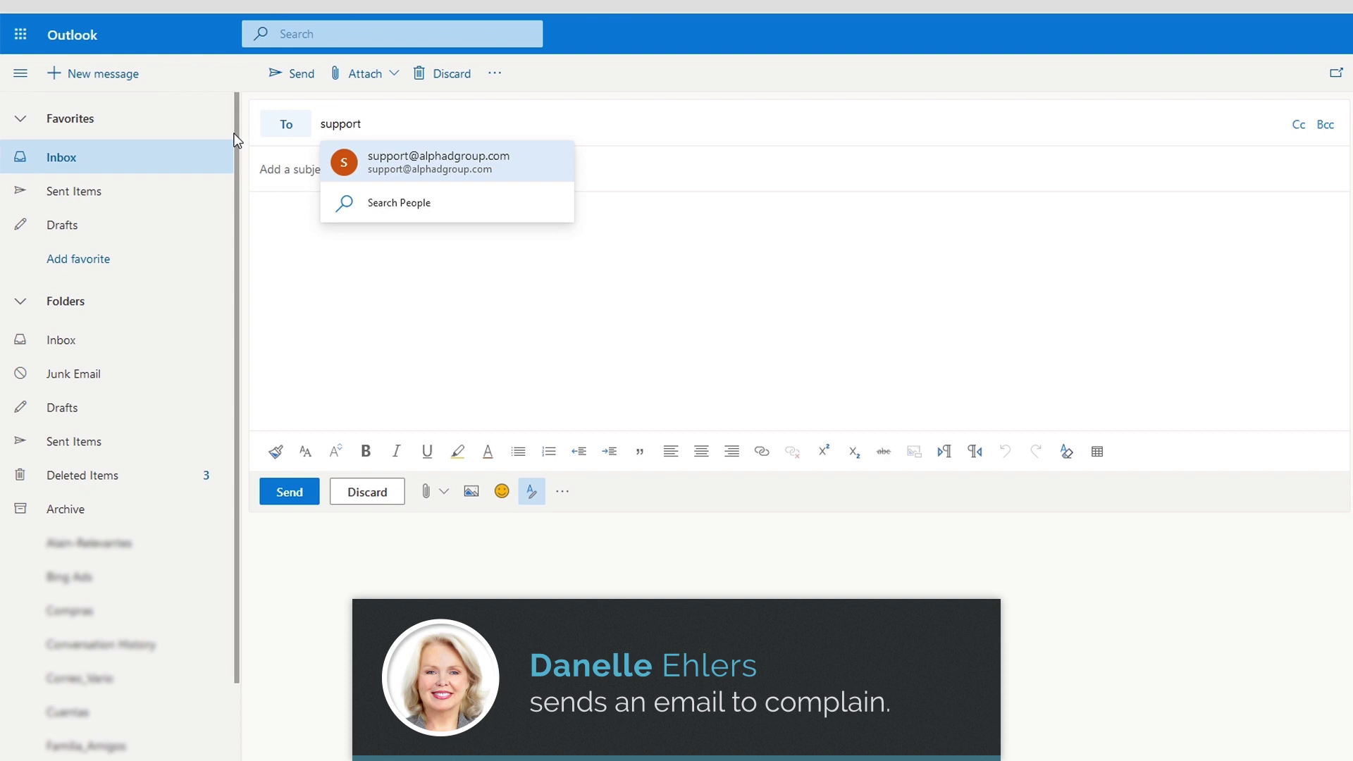
{"action": "key", "text": "Return"}
{"action": "key", "text": "Tab"}
{"action": "type", "text": "Wrong invoice"}
{"action": "left_click", "coordinate": [318, 227]}
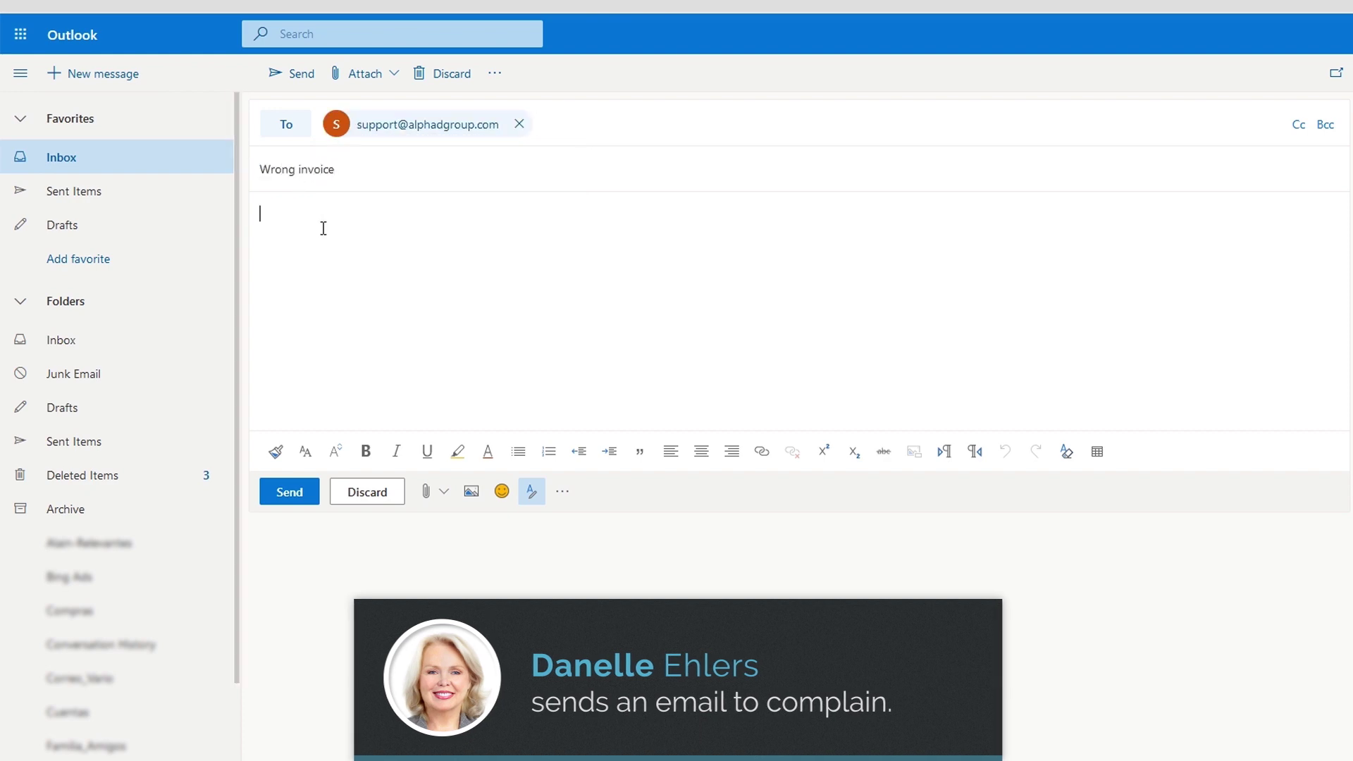
{"action": "type", "text": "Hi,  I'm not happy"}
{"action": "type", "text": " with this invo"}
{"action": "type", "text": "ice because it "}
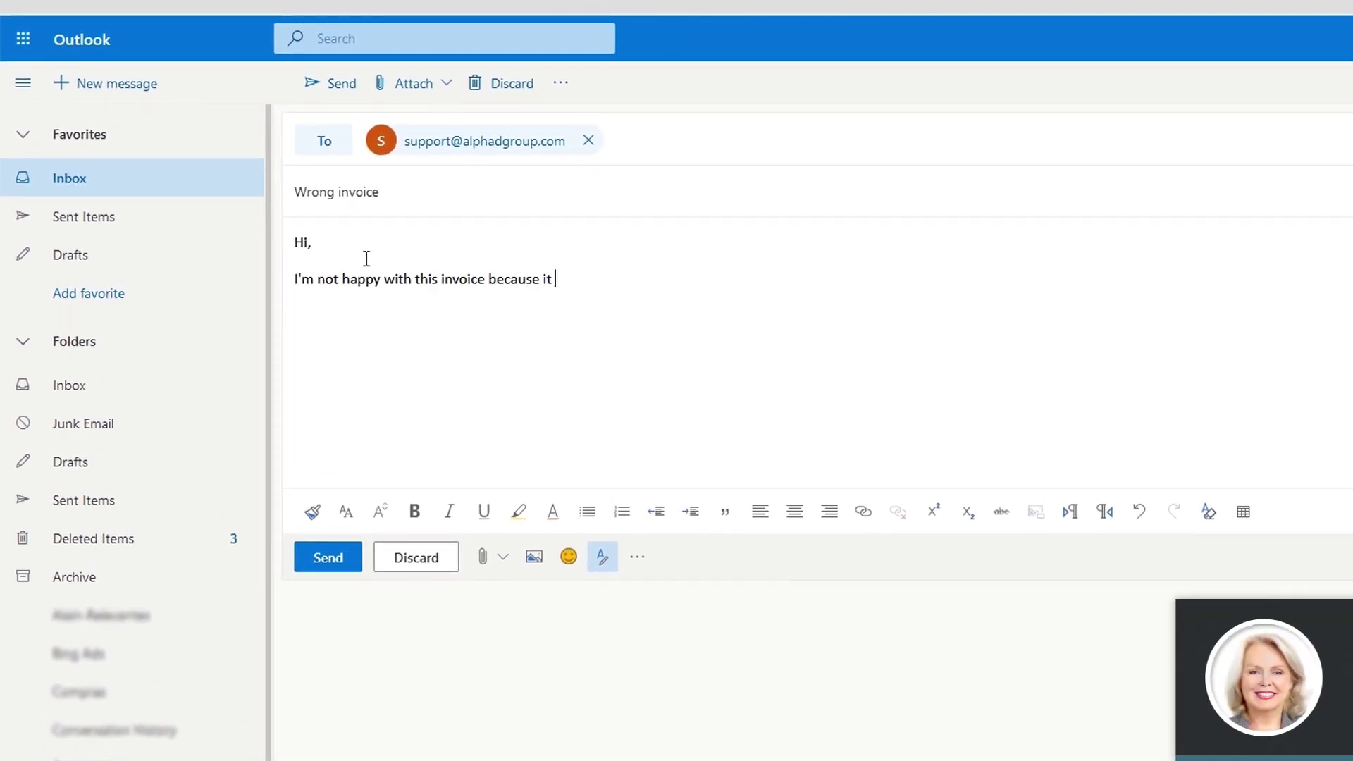
{"action": "type", "text": "does not match the last contract I signed."}
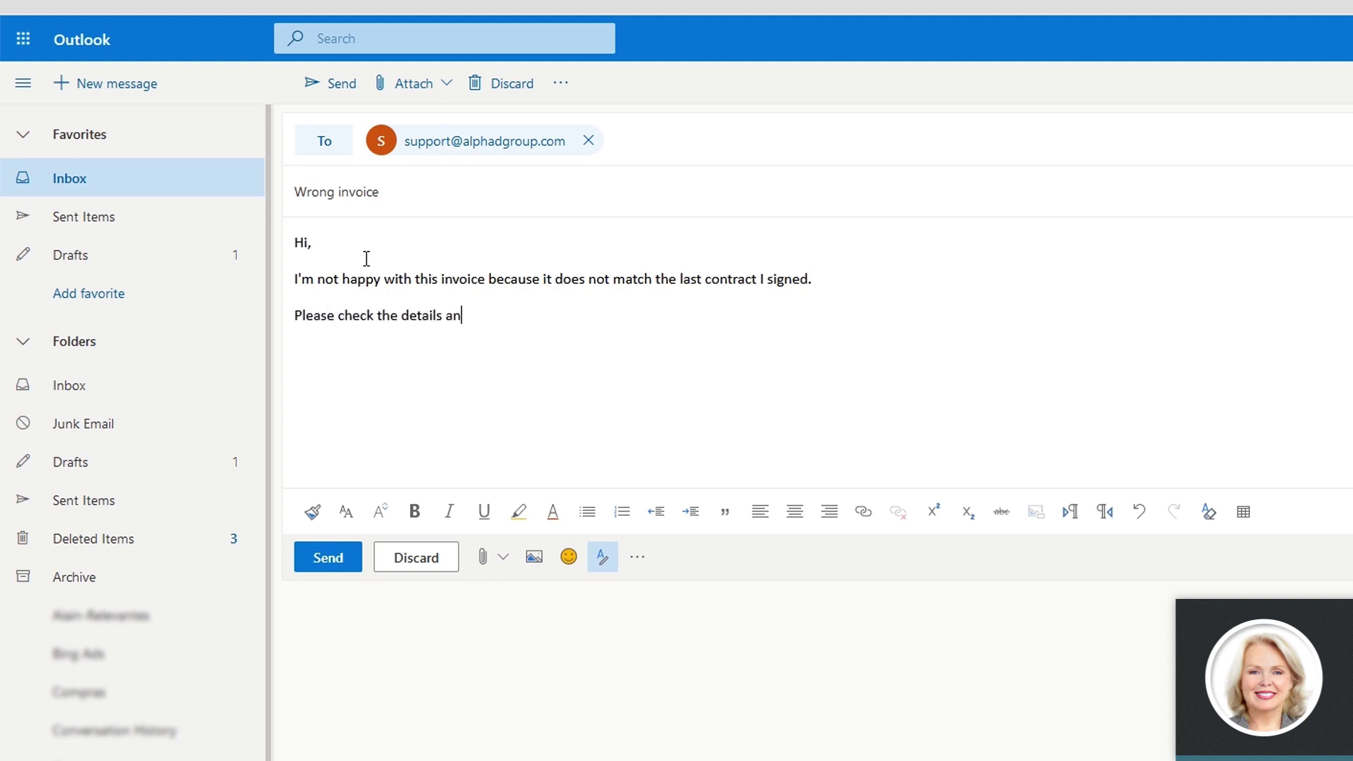
{"action": "type", "text": "  Please check the details and explain what went wrong.  Regards,  Danelle."}
- Attach the invoice image from this computer and send the complaint
{"action": "left_click", "coordinate": [413, 83]}
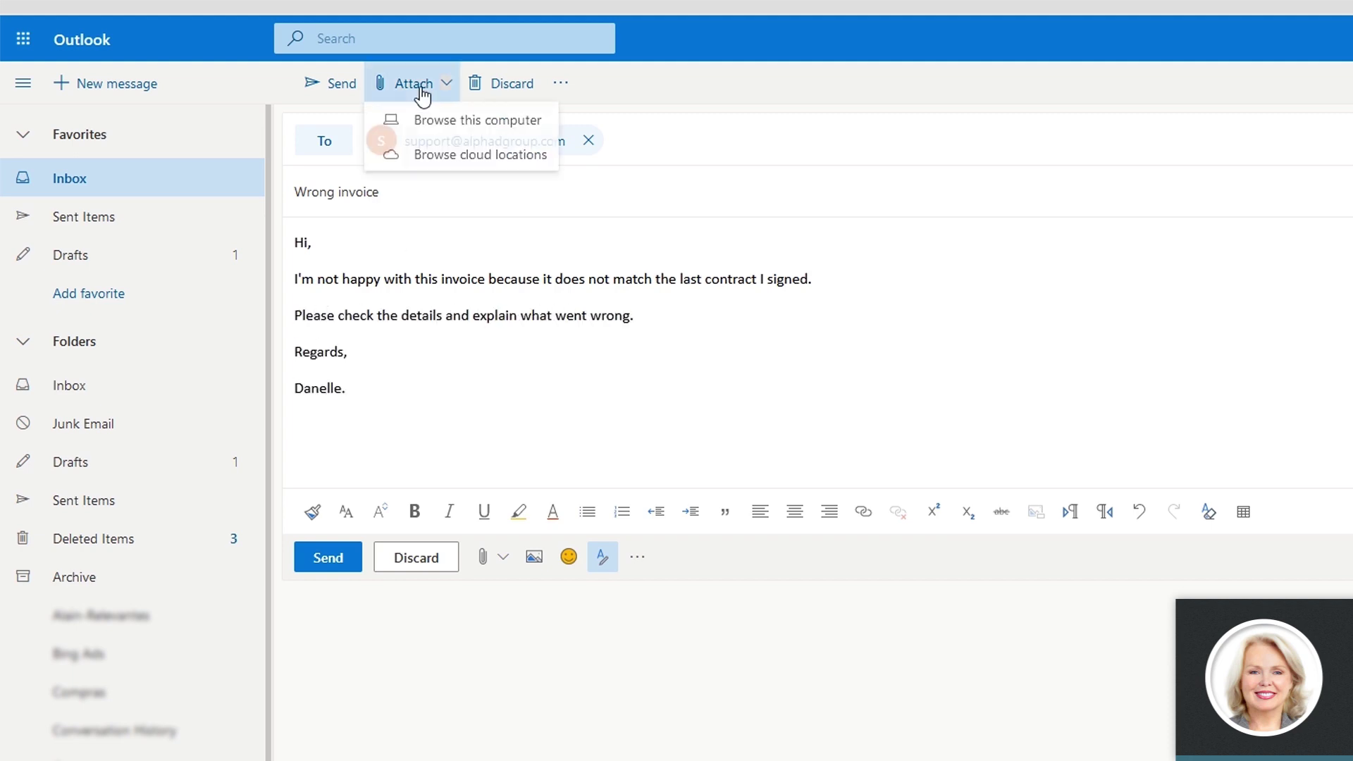
{"action": "left_click", "coordinate": [465, 119]}
{"action": "double_click", "coordinate": [327, 84]}
{"action": "left_click", "coordinate": [748, 460]}
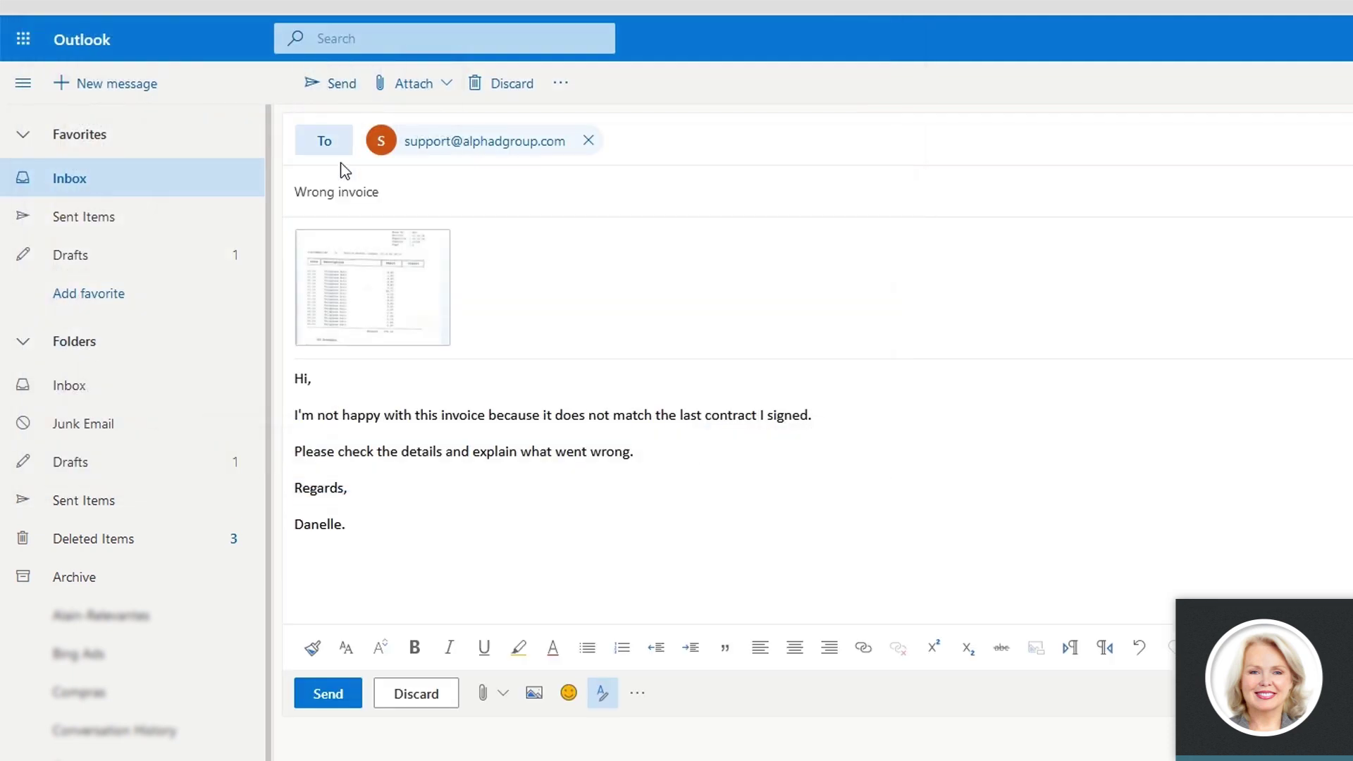
{"action": "left_click", "coordinate": [328, 698]}
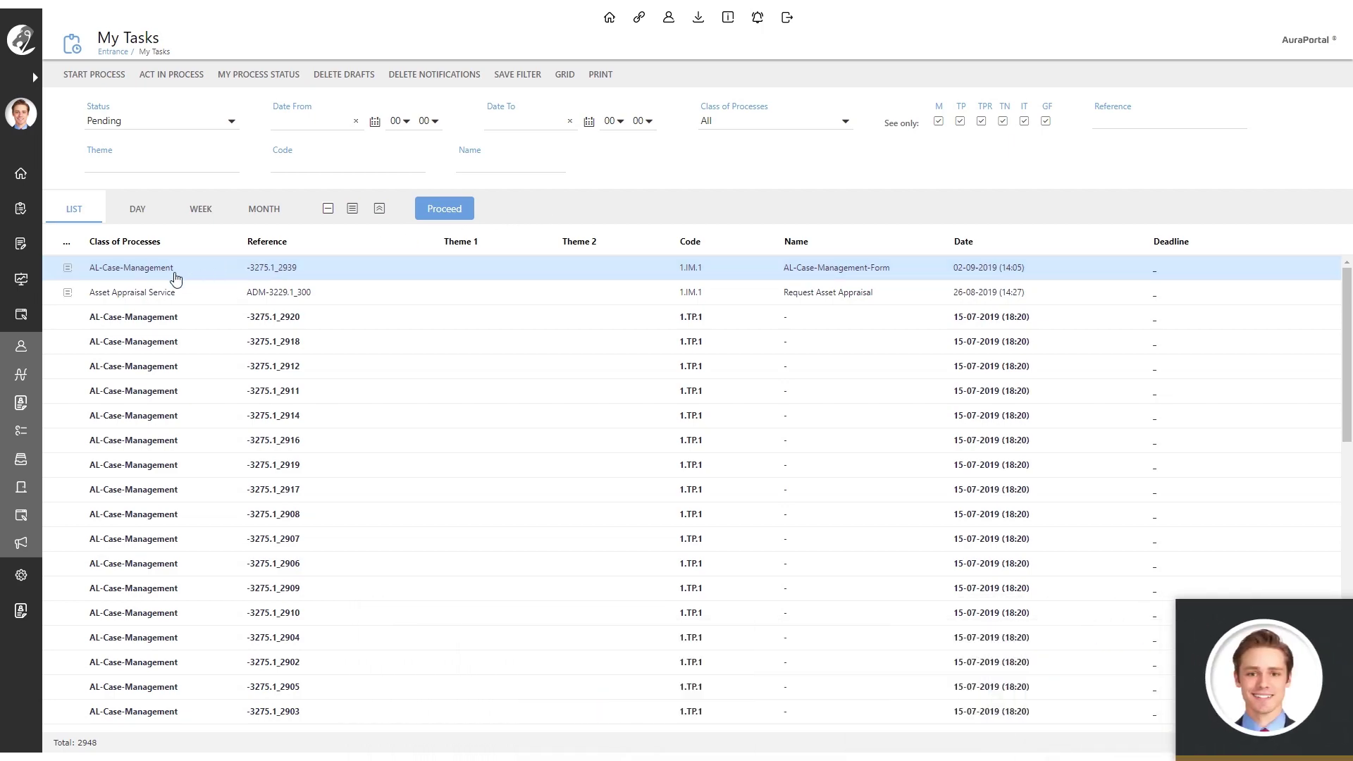
{"action": "double_click", "coordinate": [175, 272]}
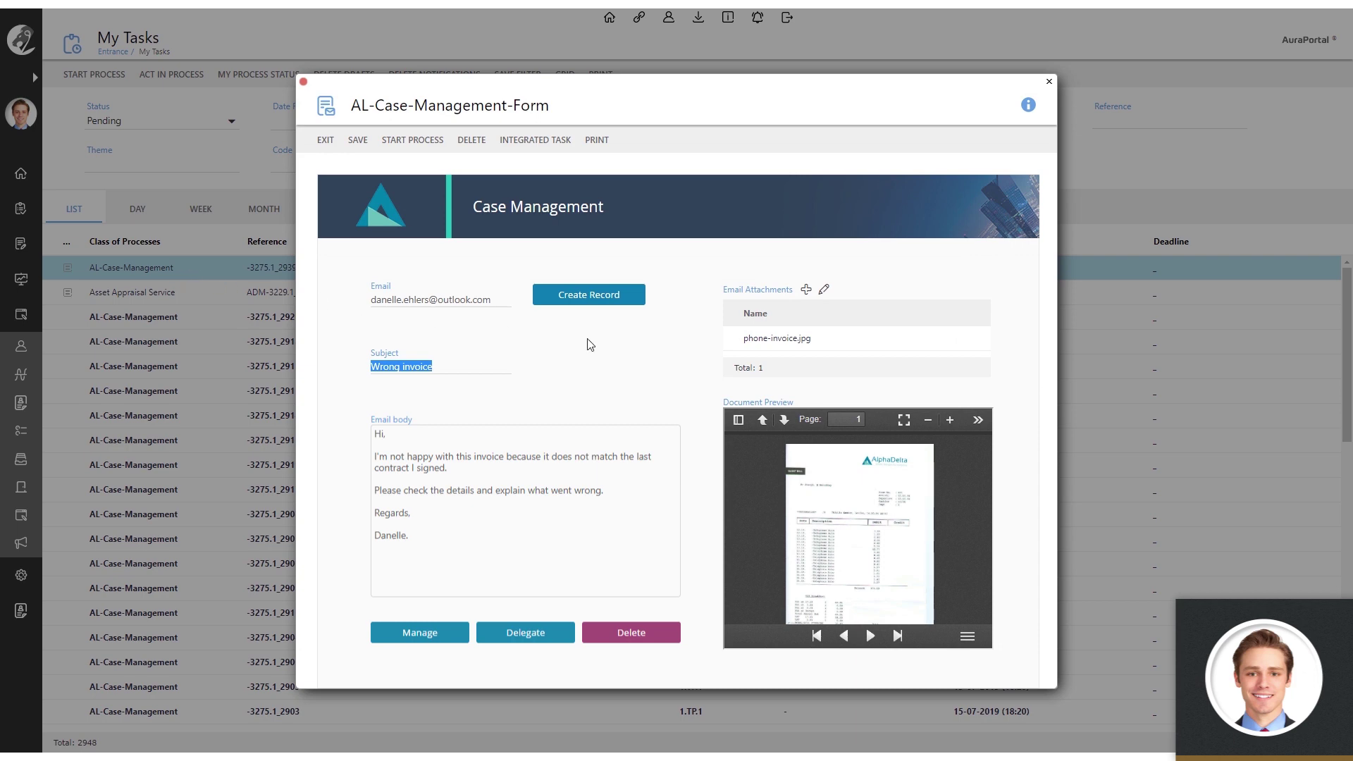
{"action": "left_click", "coordinate": [589, 344]}
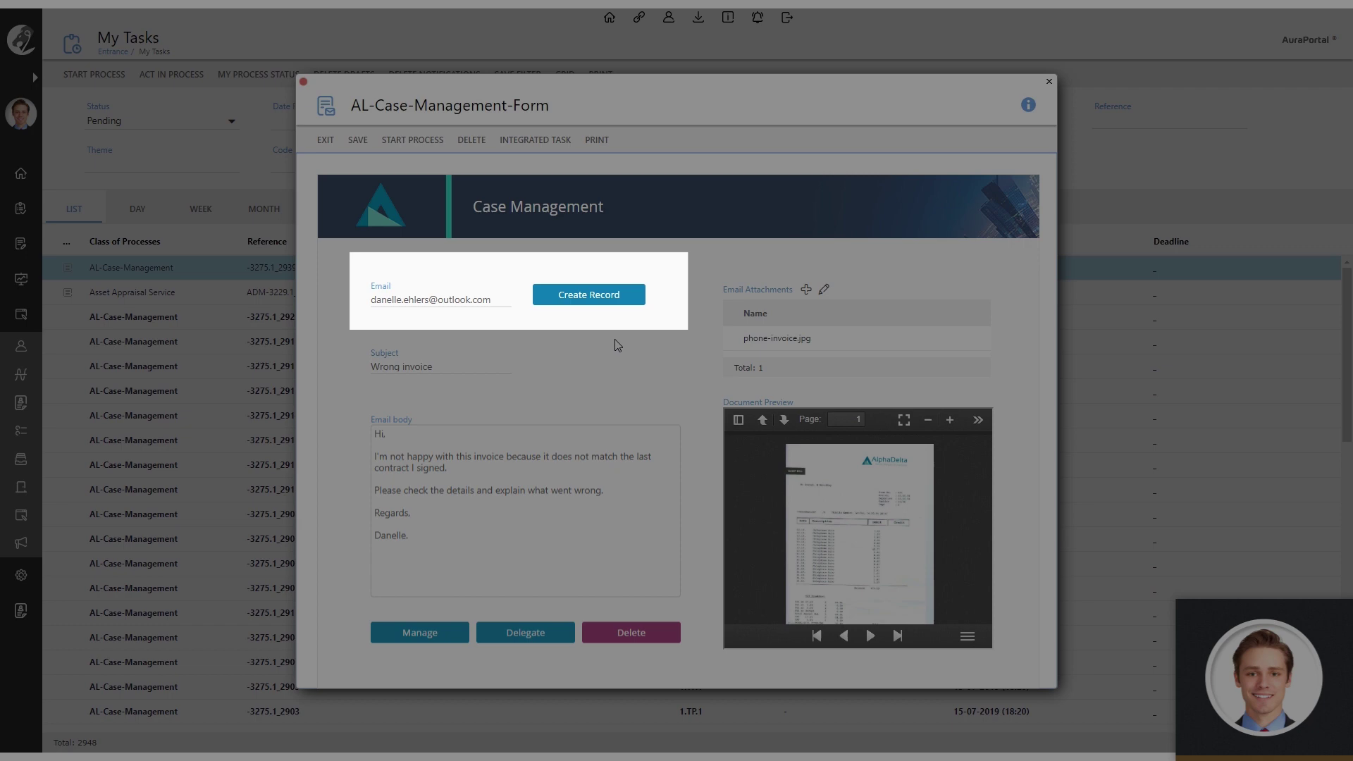
{"action": "key", "text": "super"}
{"action": "type", "text": "crm"}
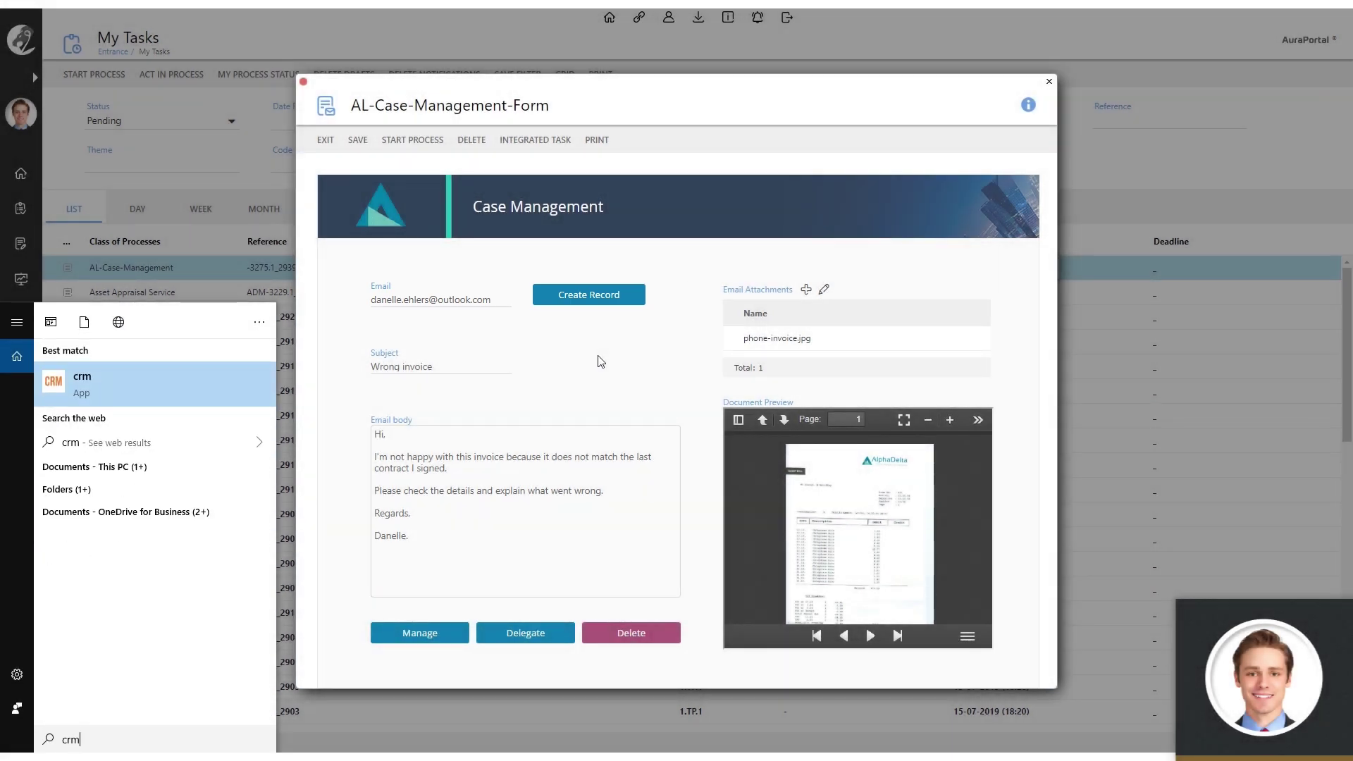
{"action": "key", "text": "Return"}
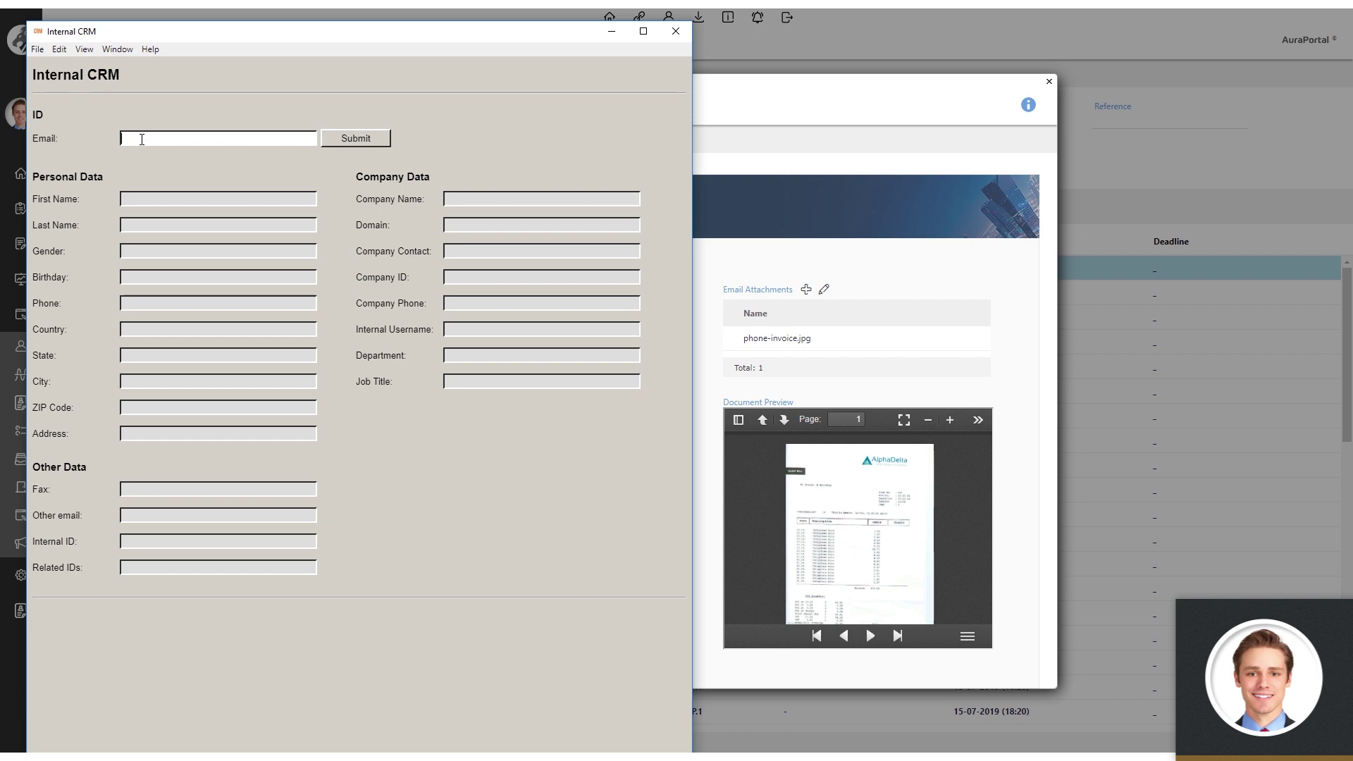
{"action": "left_click", "coordinate": [351, 140]}
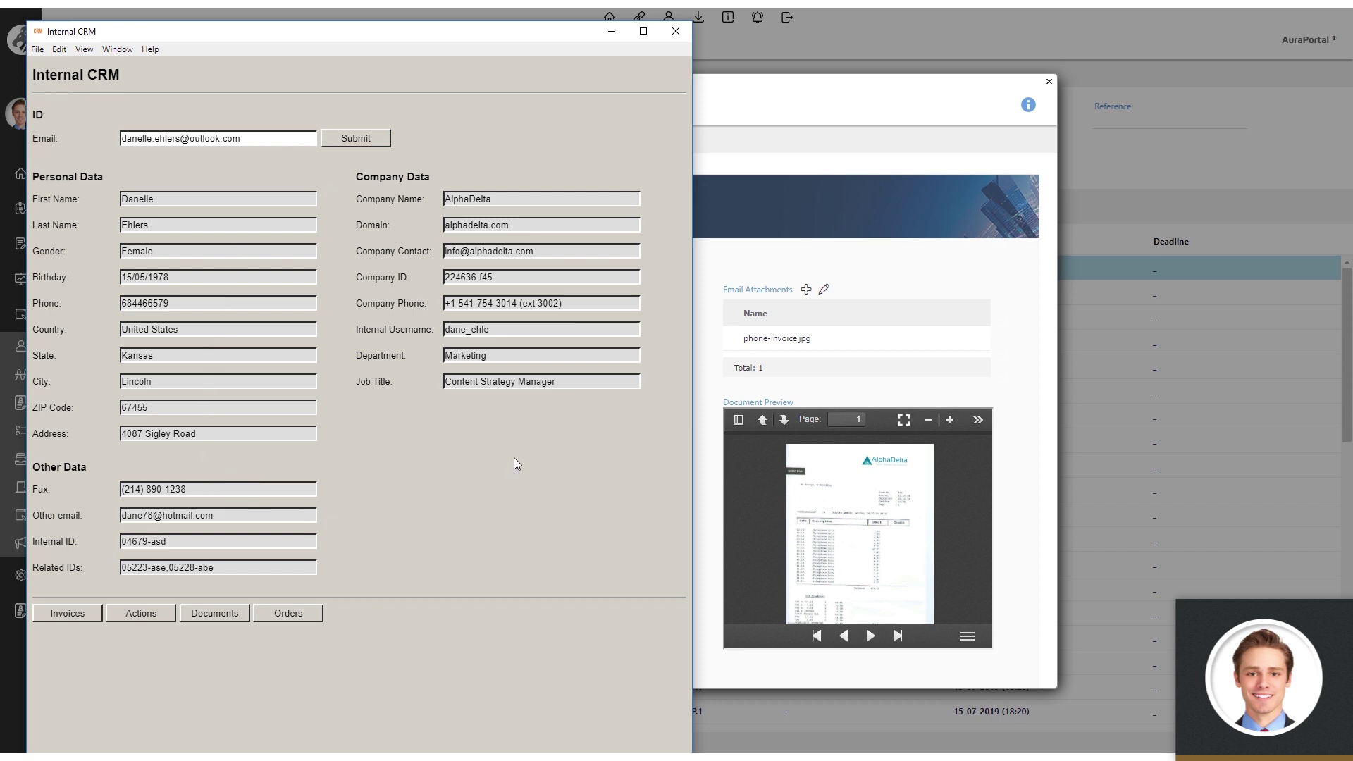
{"action": "left_click", "coordinate": [678, 33]}
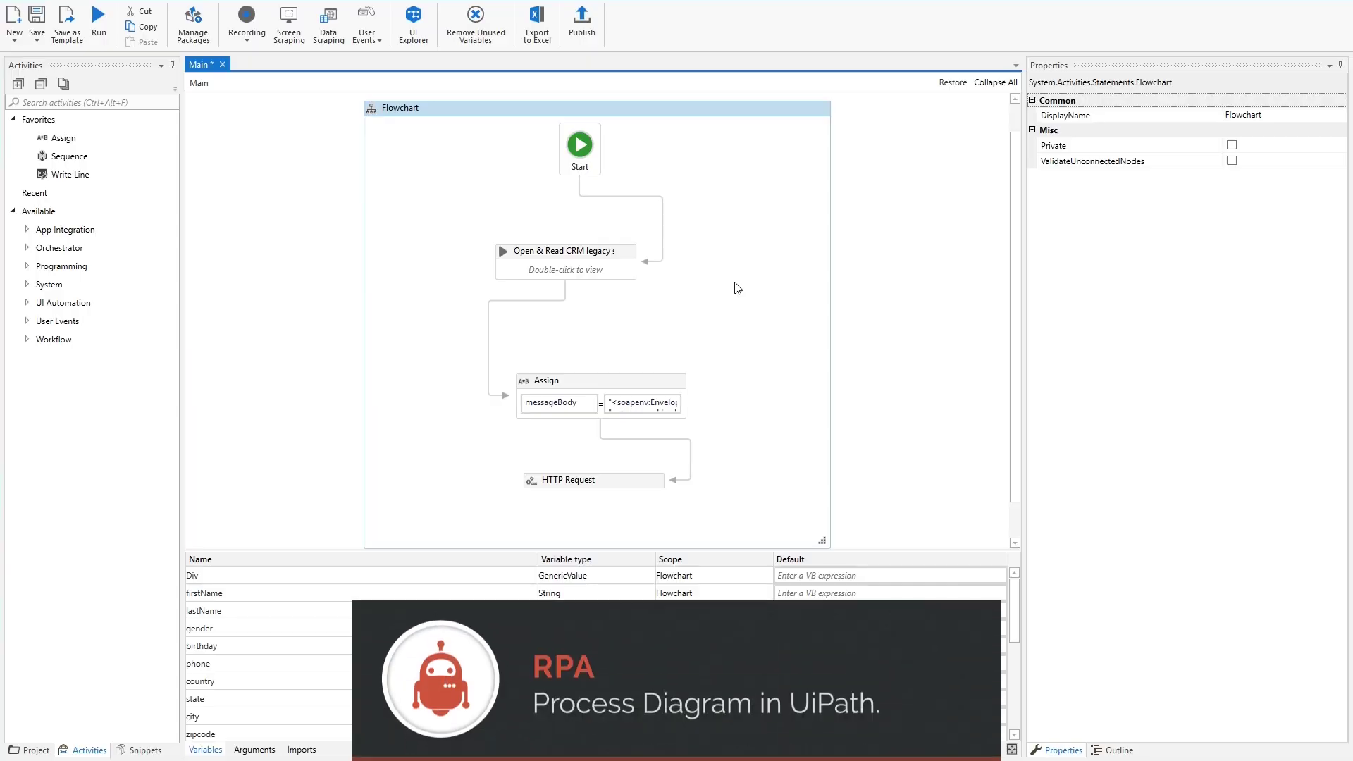
{"action": "left_click", "coordinate": [254, 750]}
{"action": "left_click", "coordinate": [250, 576]}
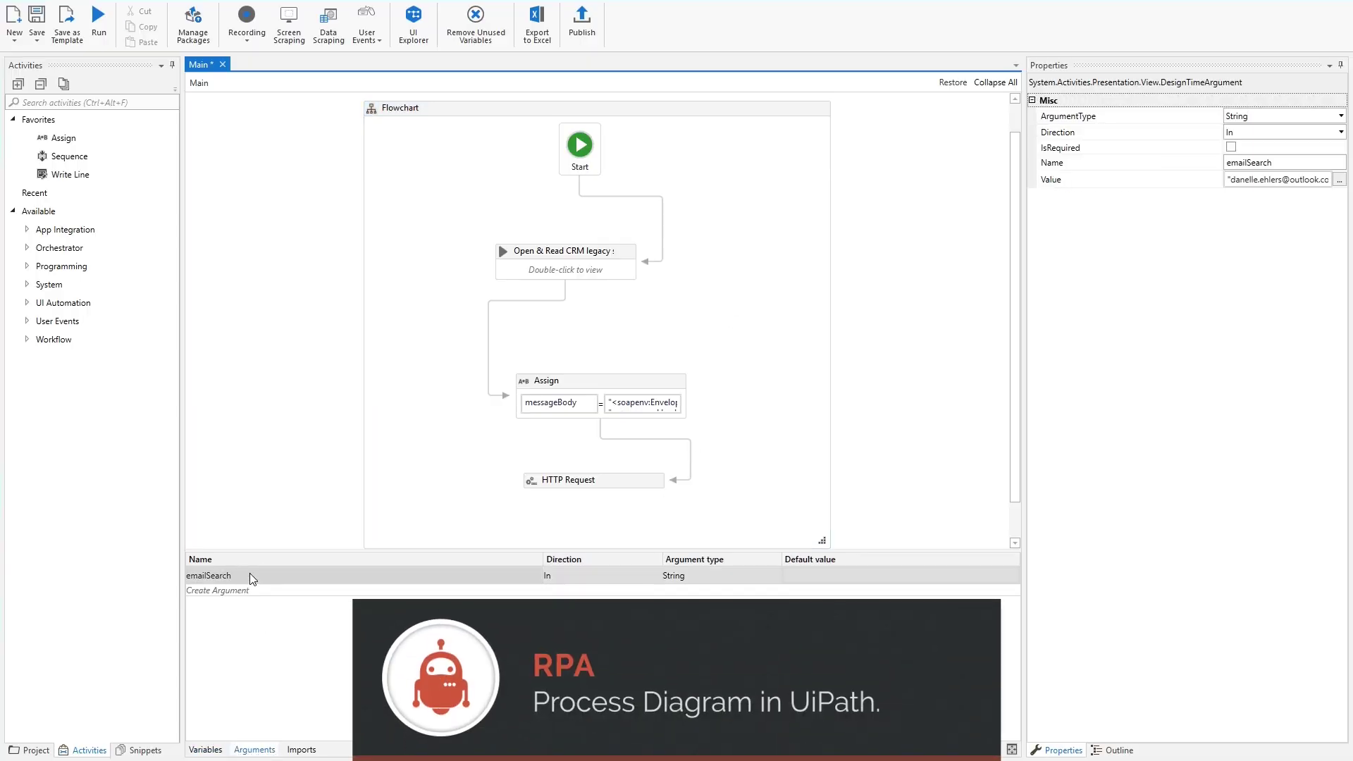
{"action": "left_click", "coordinate": [205, 750]}
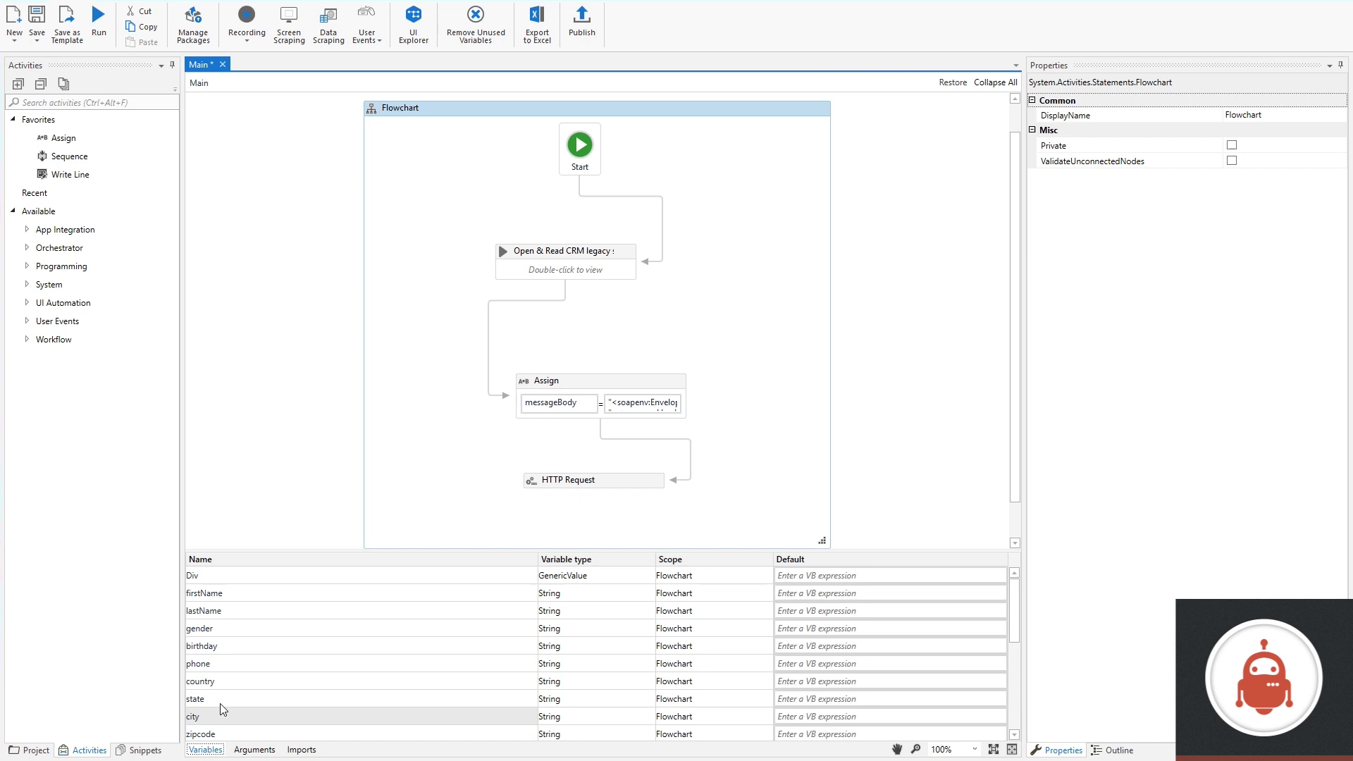
{"action": "double_click", "coordinate": [565, 258]}
{"action": "scroll", "coordinate": [637, 255], "scroll_direction": "down", "scroll_amount": 3}
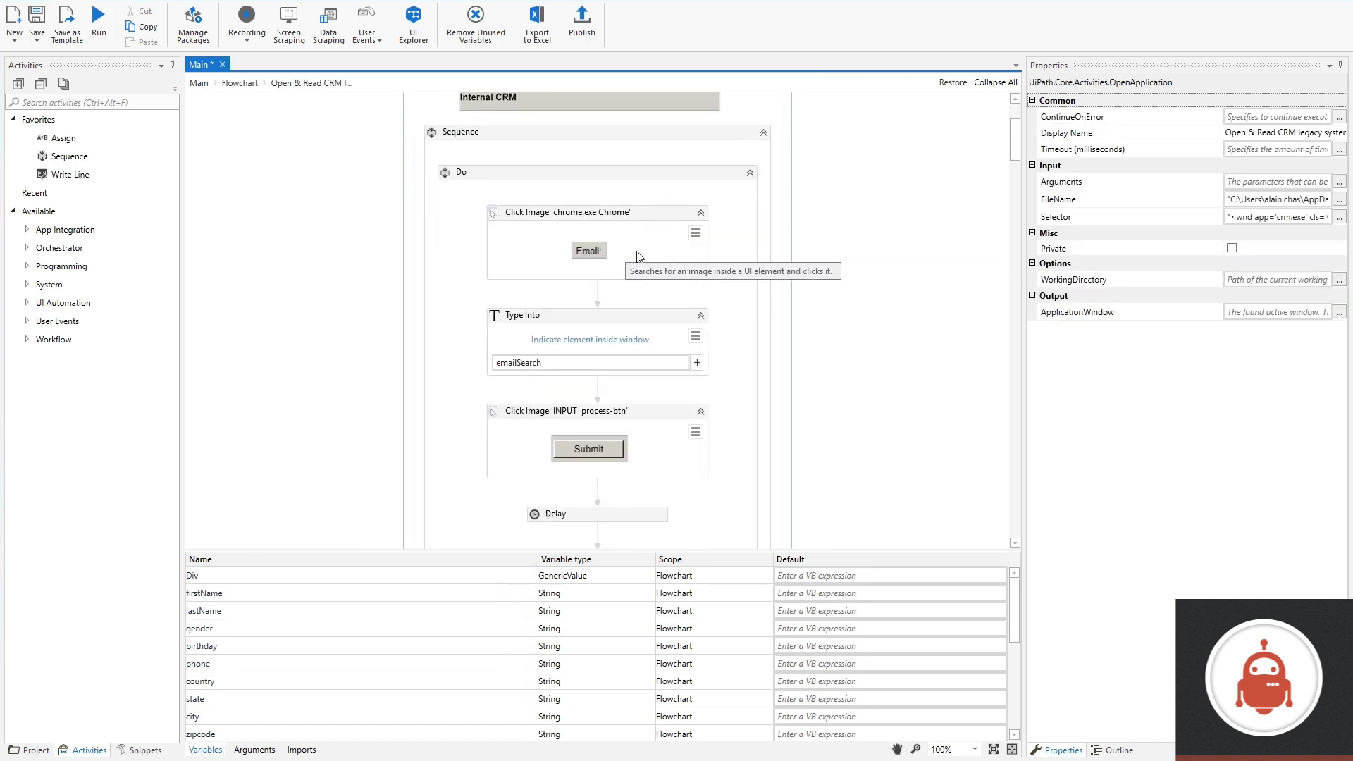
{"action": "scroll", "coordinate": [638, 255], "scroll_direction": "down", "scroll_amount": 5}
{"action": "scroll", "coordinate": [836, 222], "scroll_direction": "down", "scroll_amount": 5}
{"action": "scroll", "coordinate": [835, 222], "scroll_direction": "down", "scroll_amount": 5}
{"action": "scroll", "coordinate": [835, 222], "scroll_direction": "down", "scroll_amount": 3}
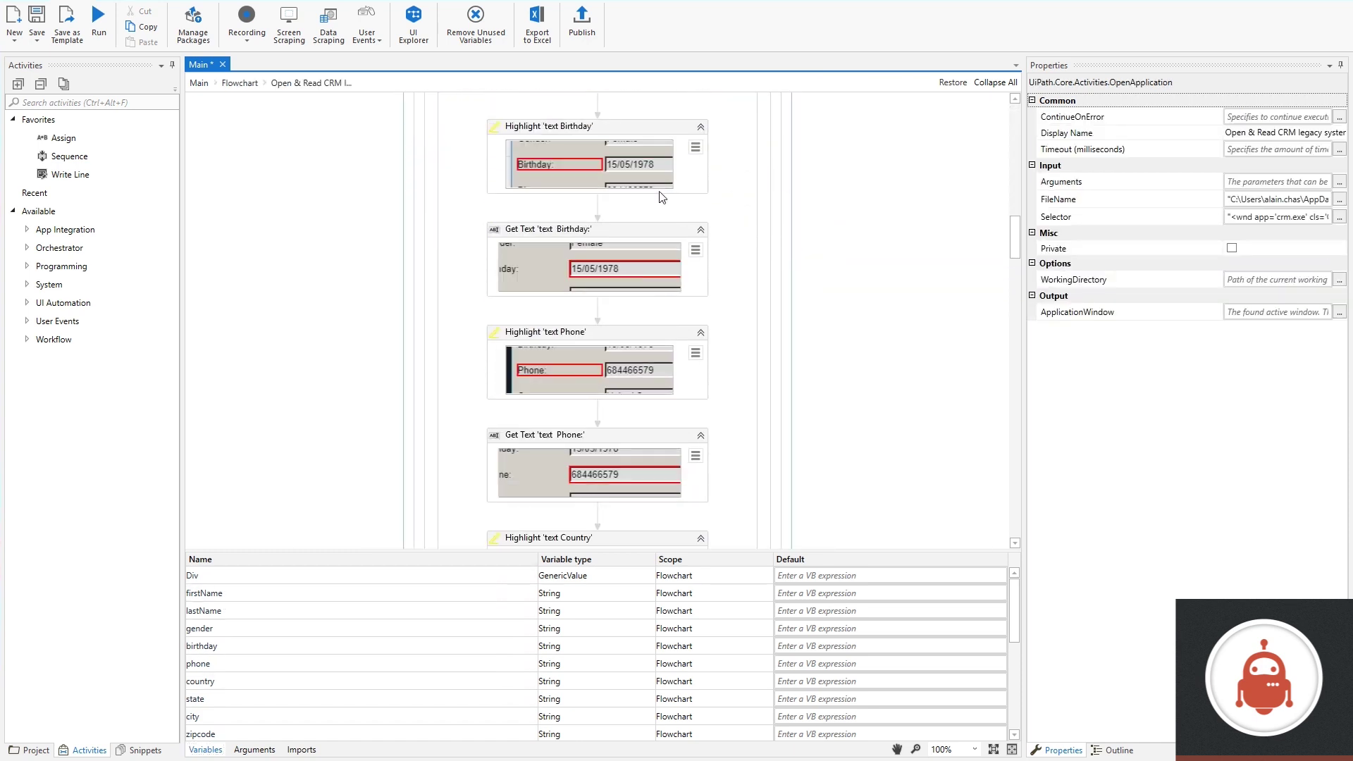
{"action": "left_click", "coordinate": [199, 83]}
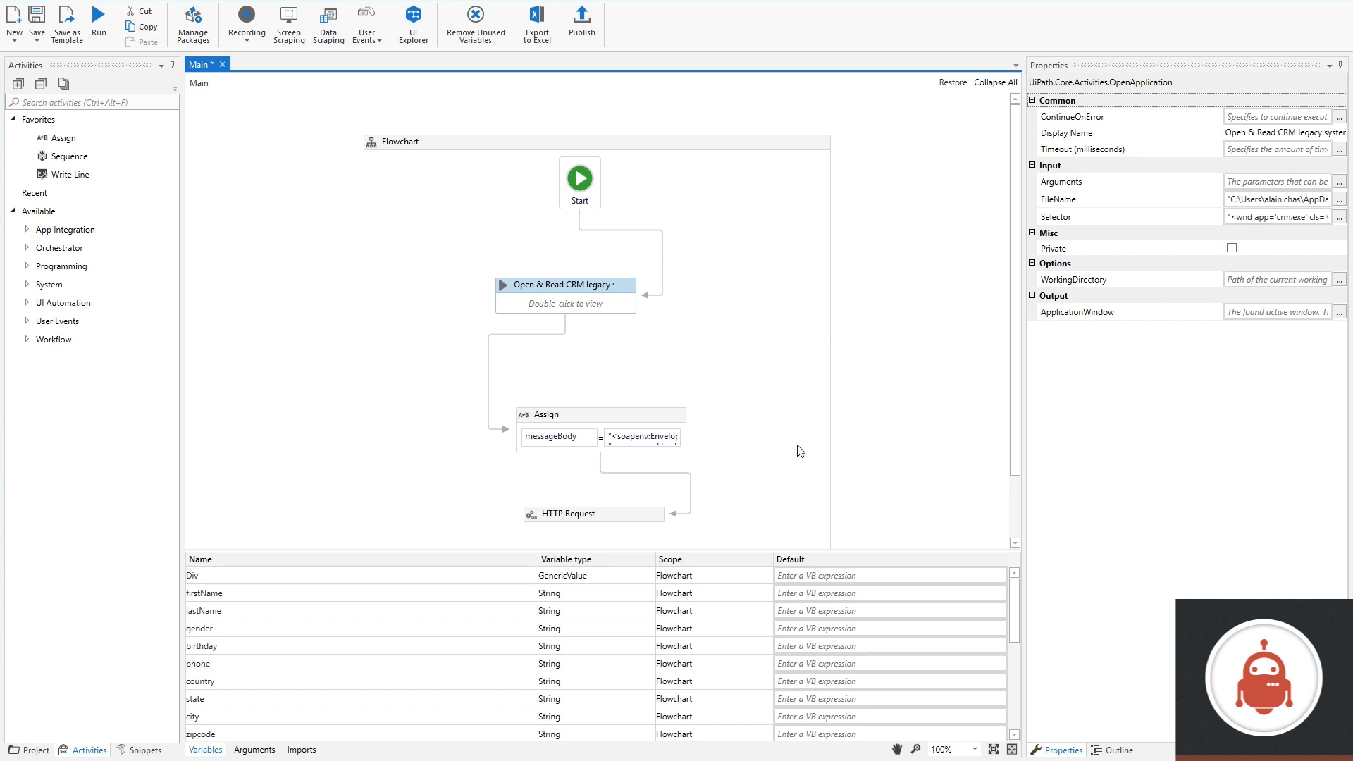
{"action": "left_click", "coordinate": [628, 518]}
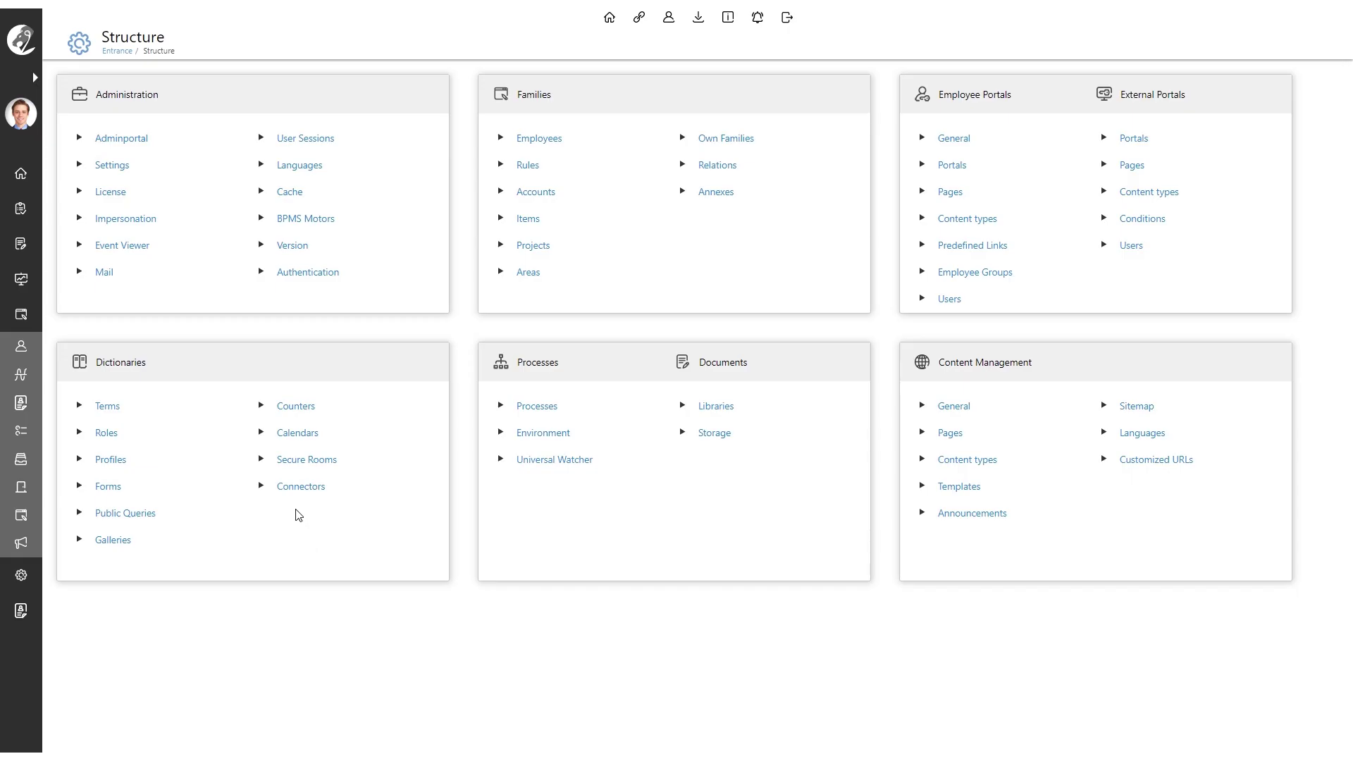
- Browse Connectors > RPA > UiPath and view the Start Job operation's request body
{"action": "left_click", "coordinate": [301, 486]}
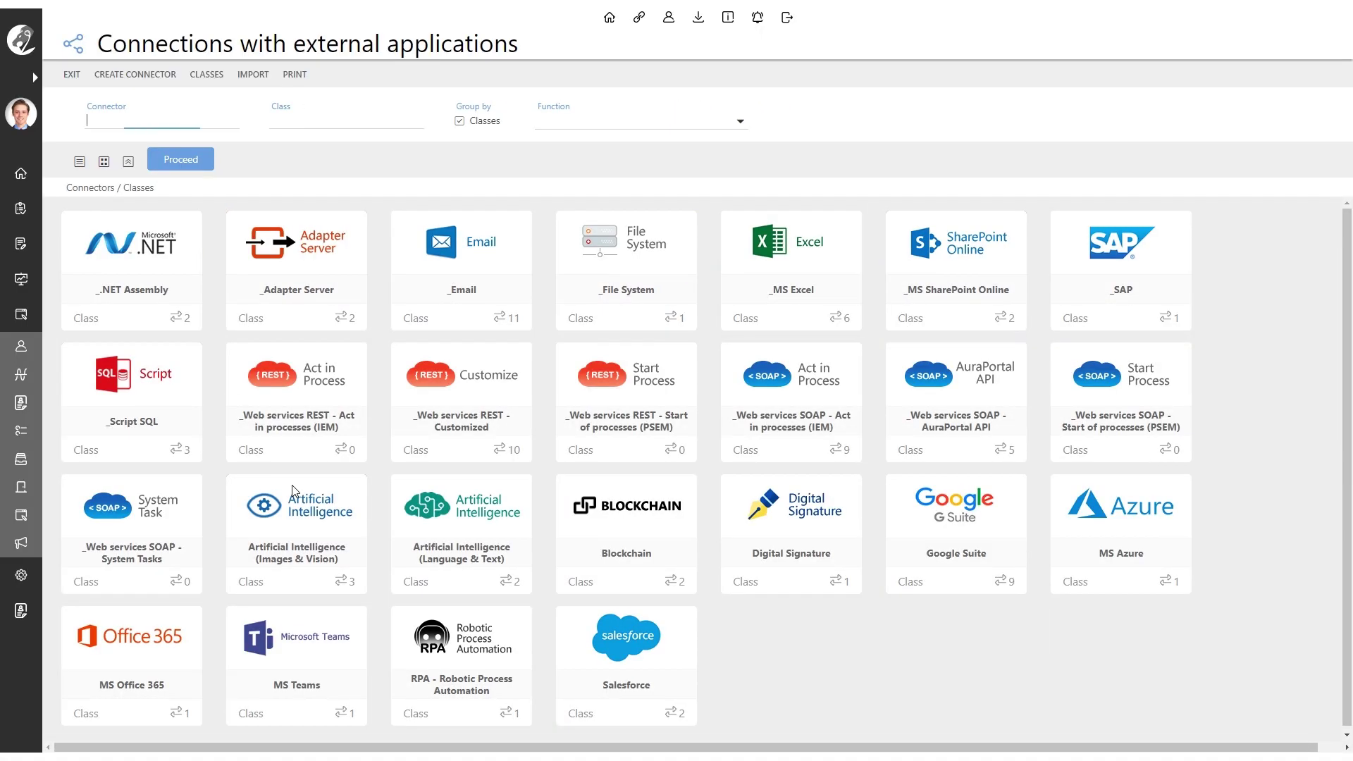
{"action": "left_click", "coordinate": [452, 642]}
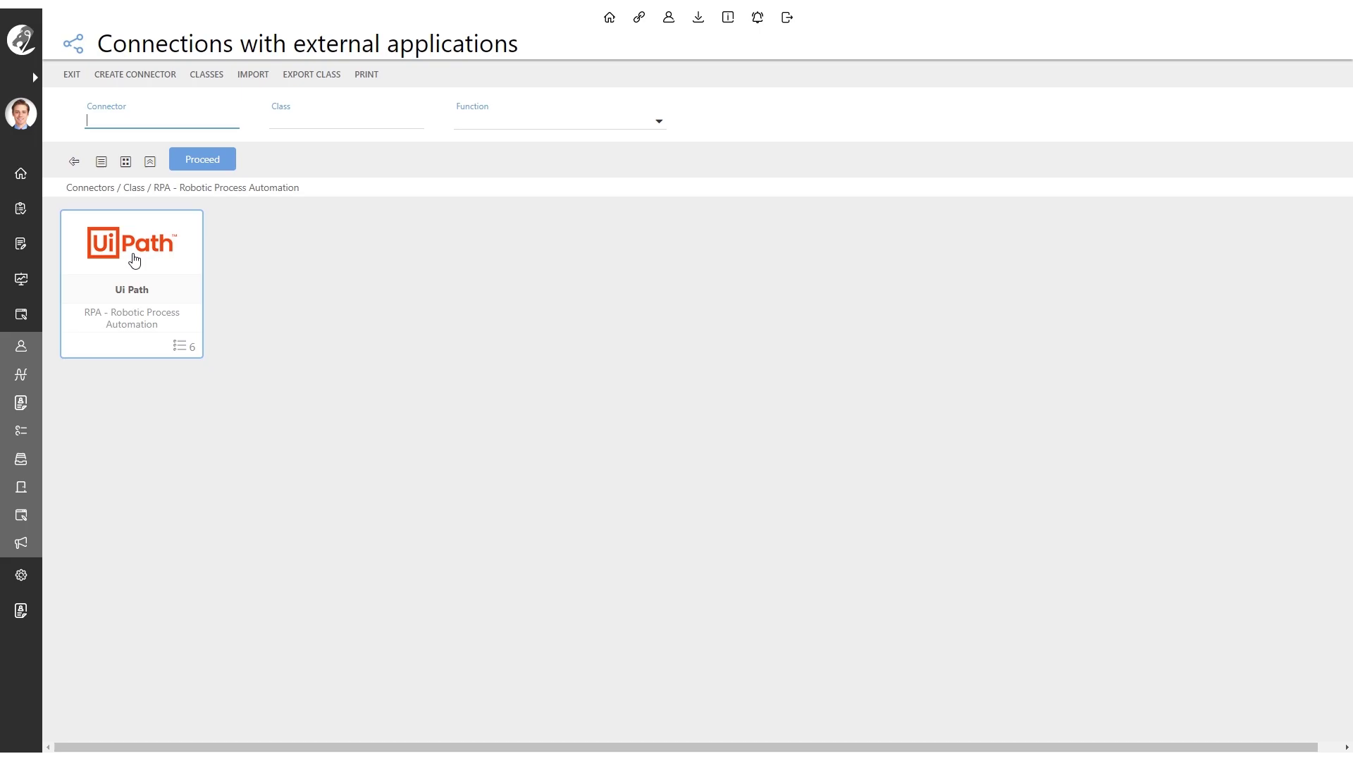
{"action": "left_click", "coordinate": [135, 262]}
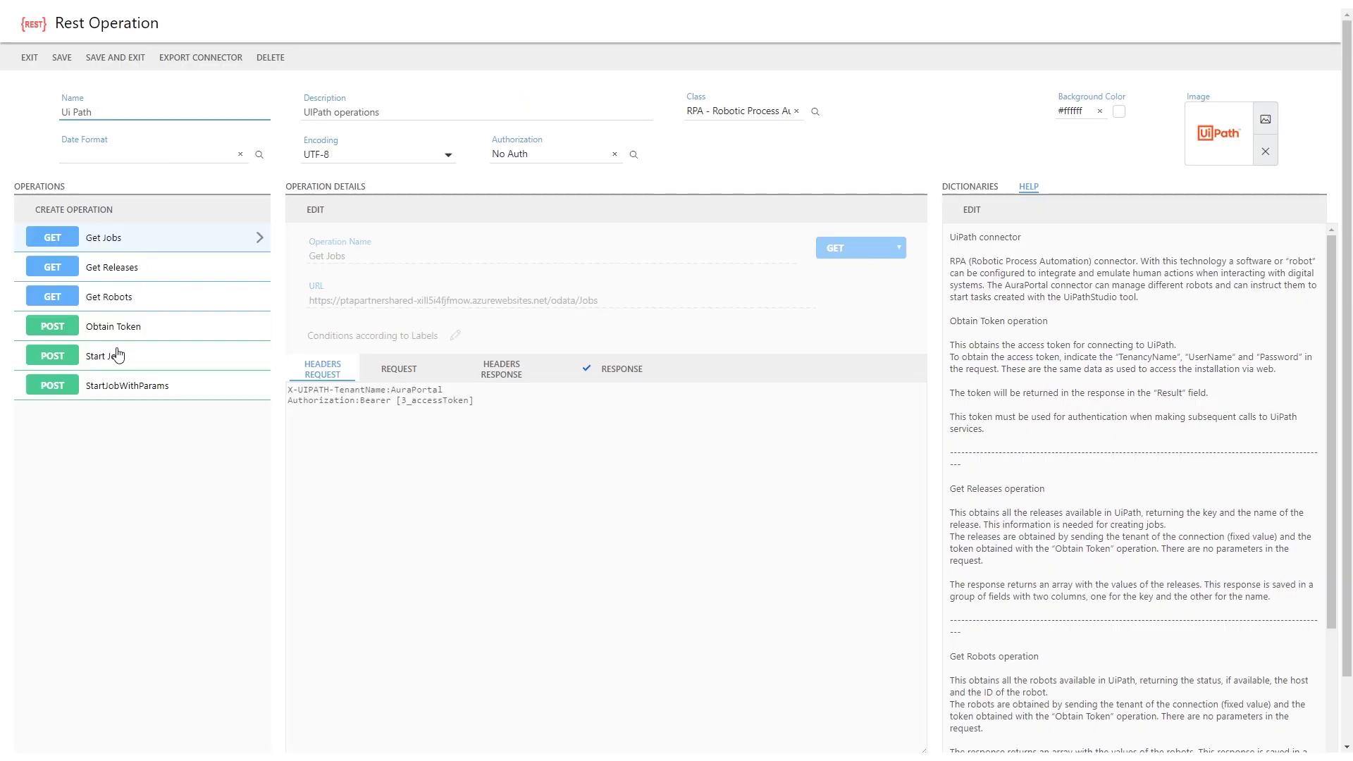
{"action": "left_click", "coordinate": [117, 356]}
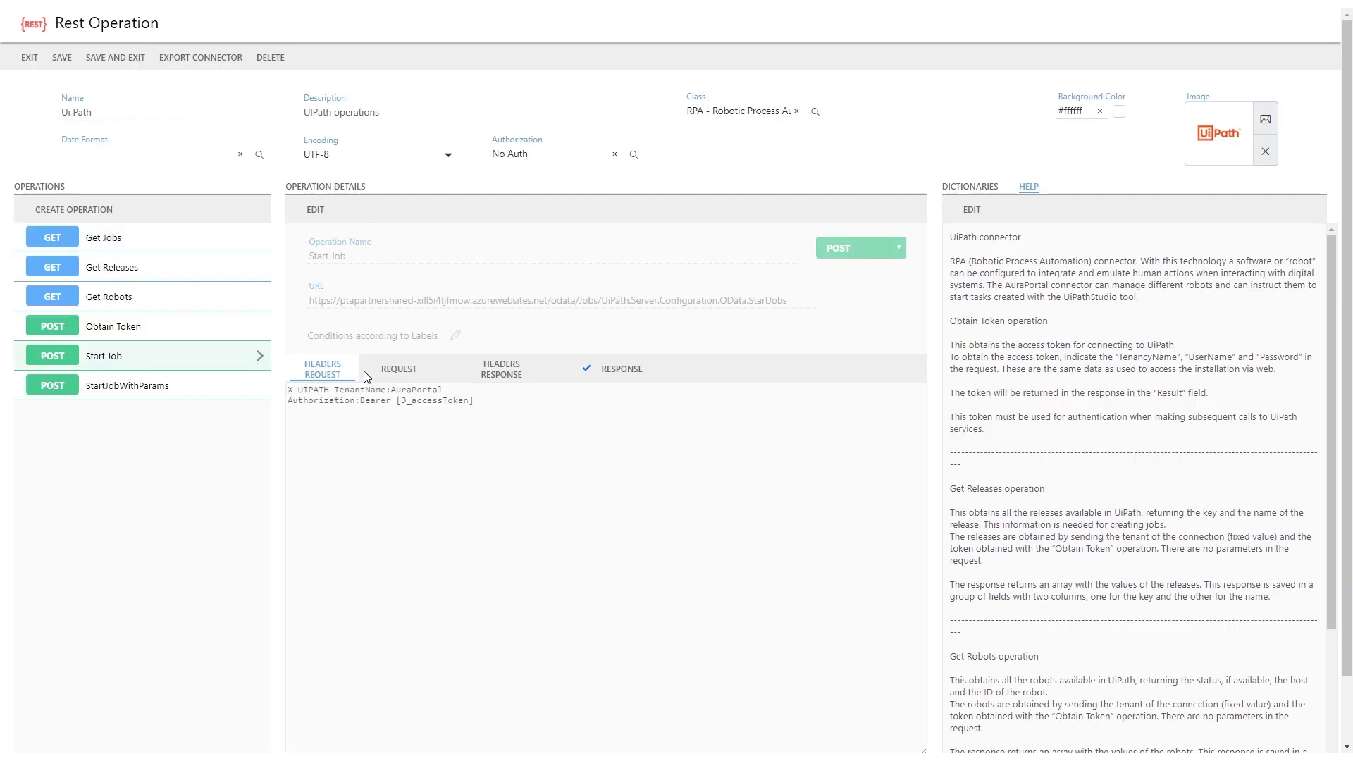
{"action": "left_click", "coordinate": [394, 373]}
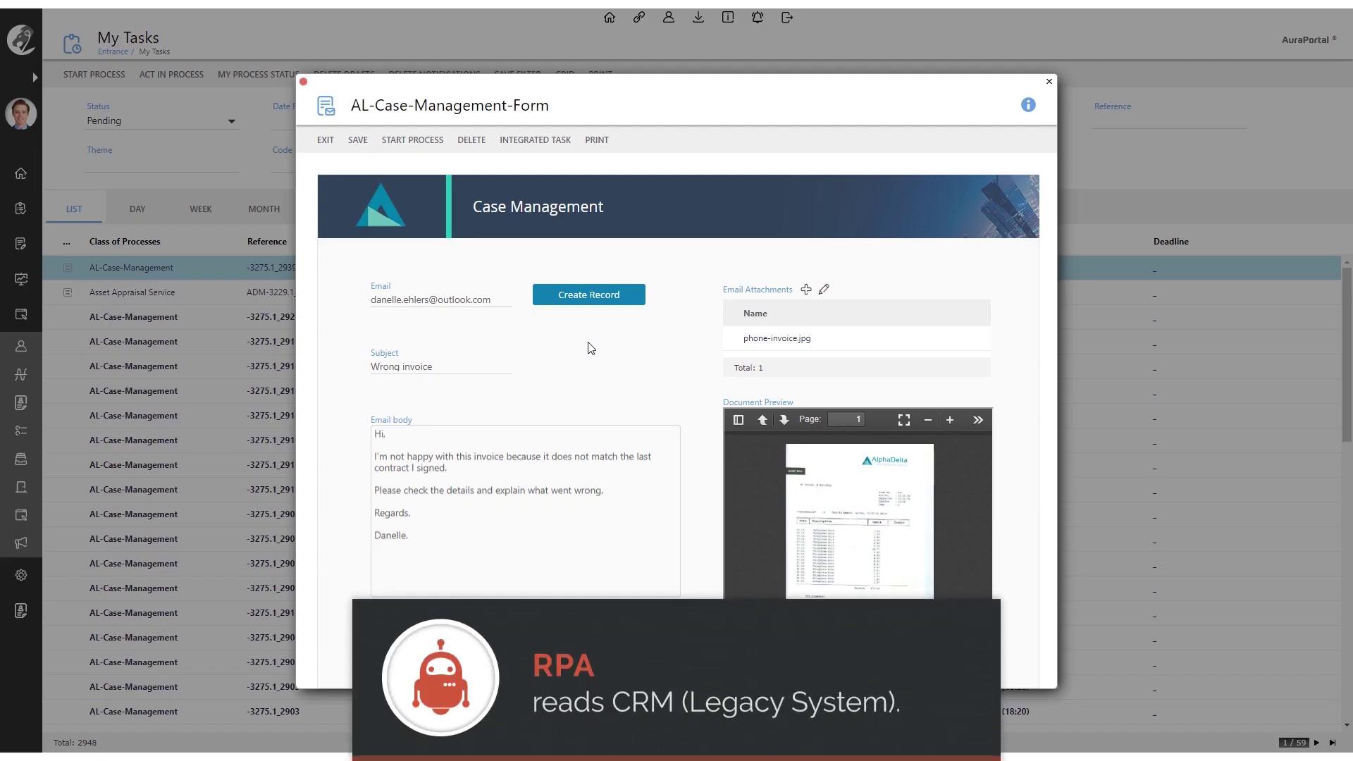
{"action": "left_click", "coordinate": [588, 294]}
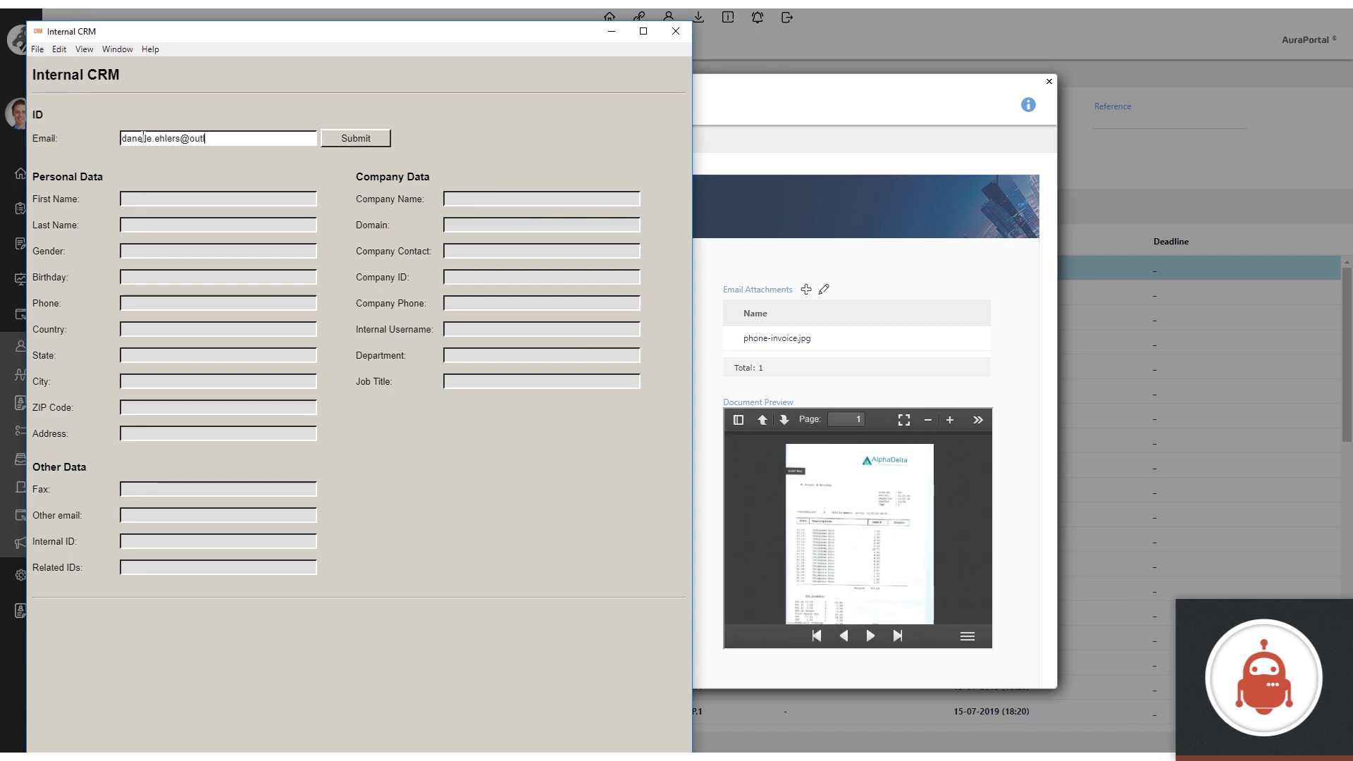
{"action": "left_click", "coordinate": [356, 139]}
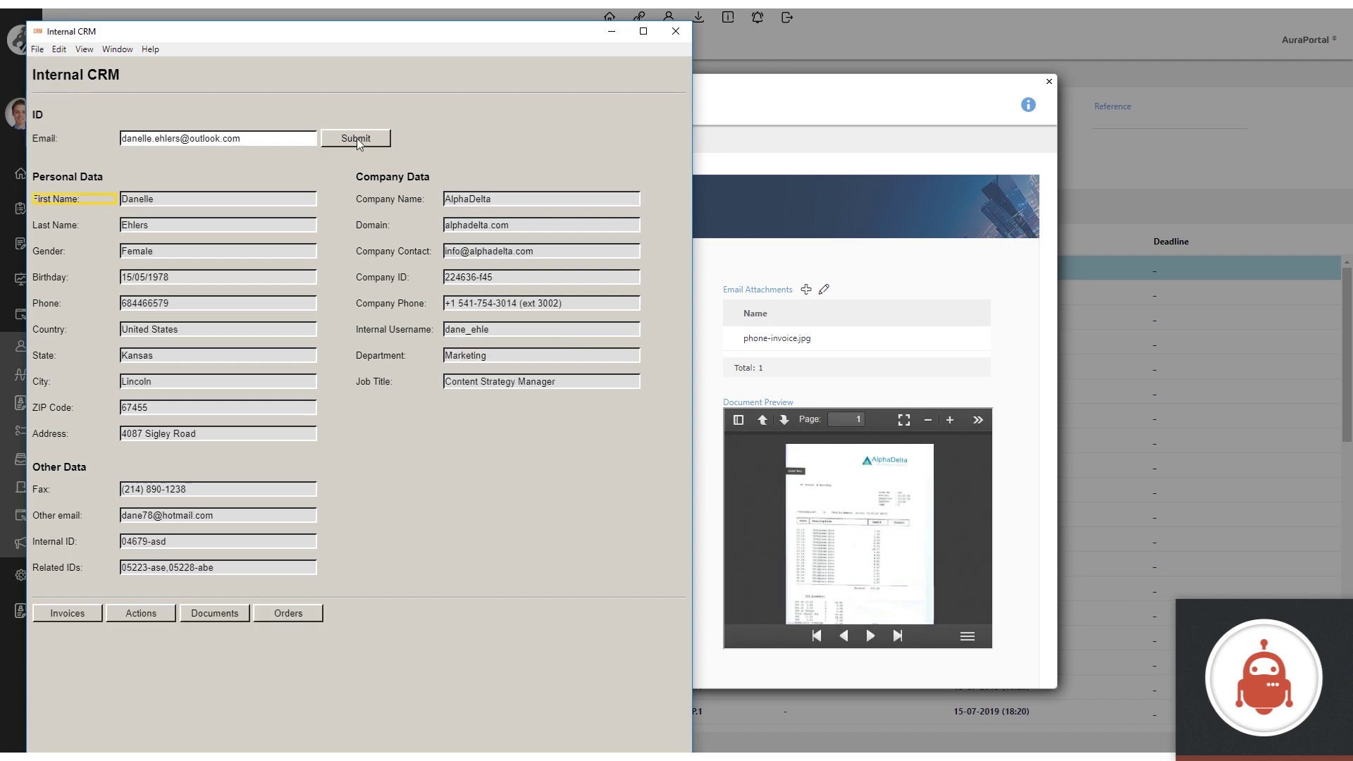